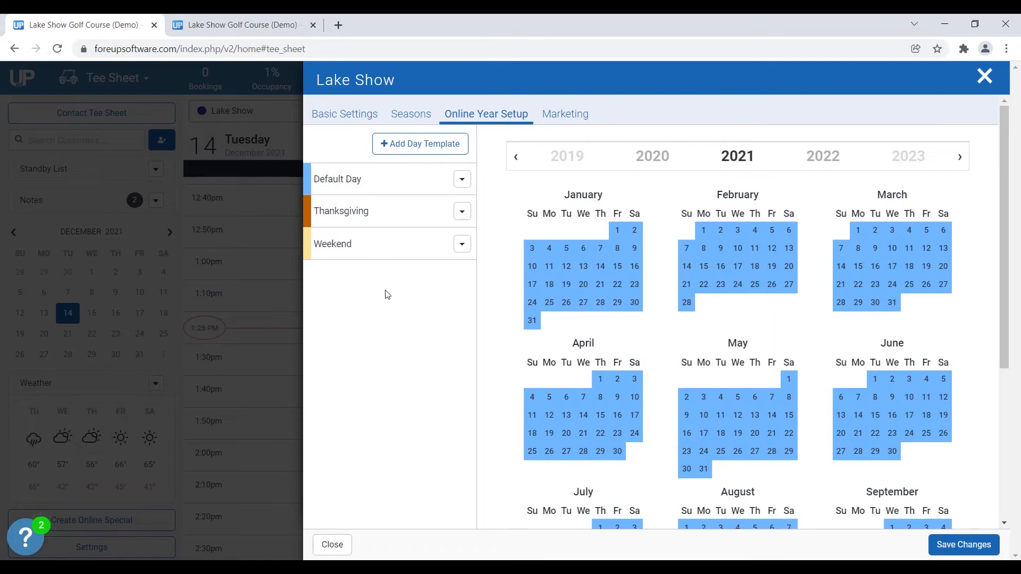
Step: Open the Default Day template for editing from the 2021 online year setup
{"action": "scroll", "coordinate": [510, 272], "scroll_direction": "down", "scroll_amount": 5}
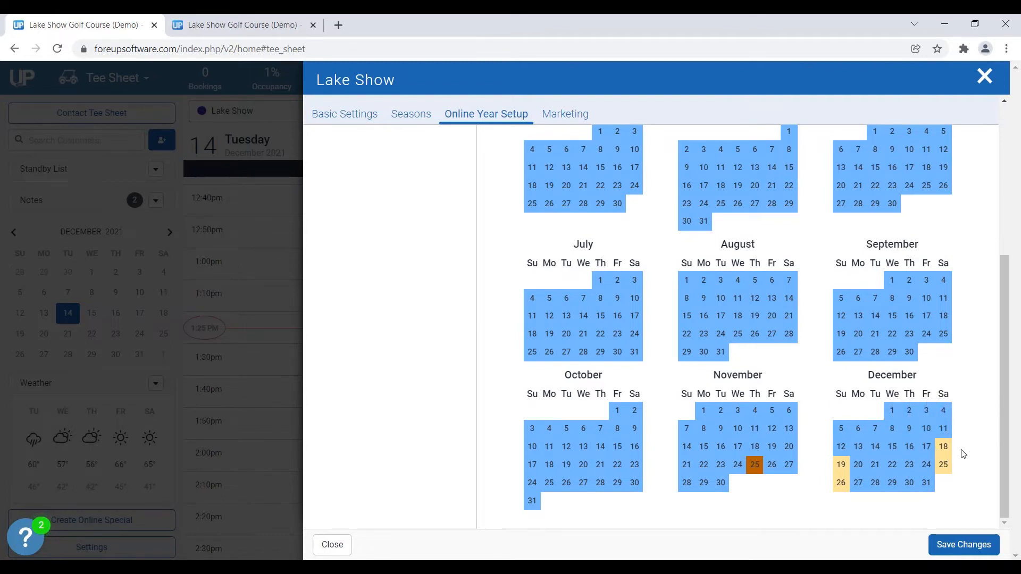
{"action": "scroll", "coordinate": [963, 453], "scroll_direction": "up", "scroll_amount": 6}
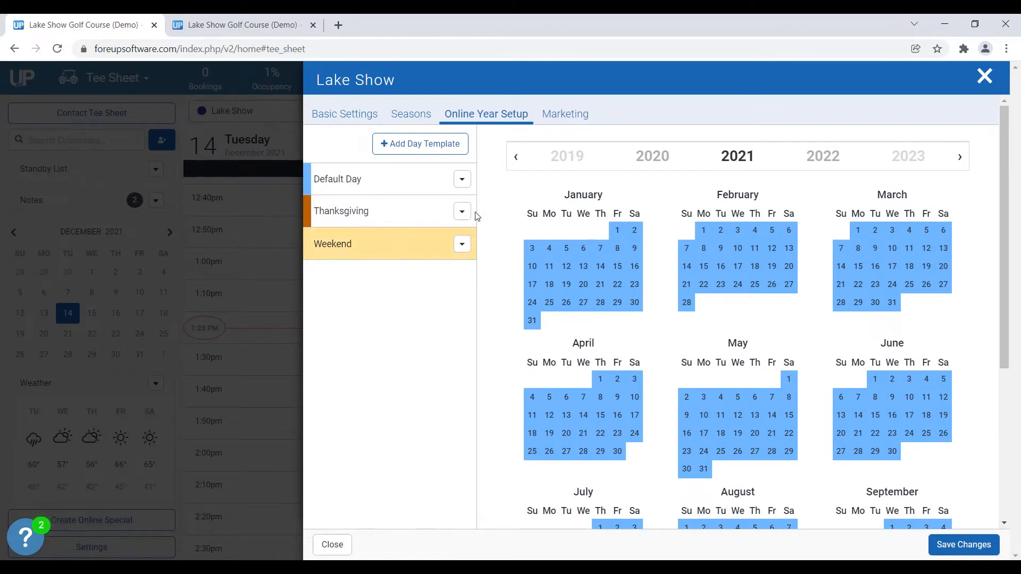
{"action": "scroll", "coordinate": [808, 401], "scroll_direction": "down", "scroll_amount": 5}
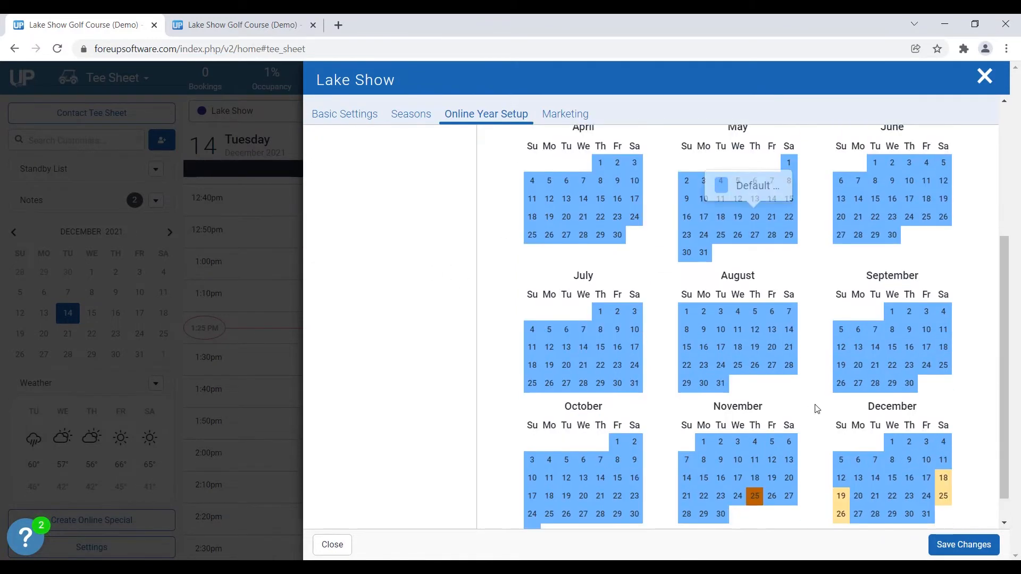
{"action": "scroll", "coordinate": [914, 464], "scroll_direction": "up", "scroll_amount": 5}
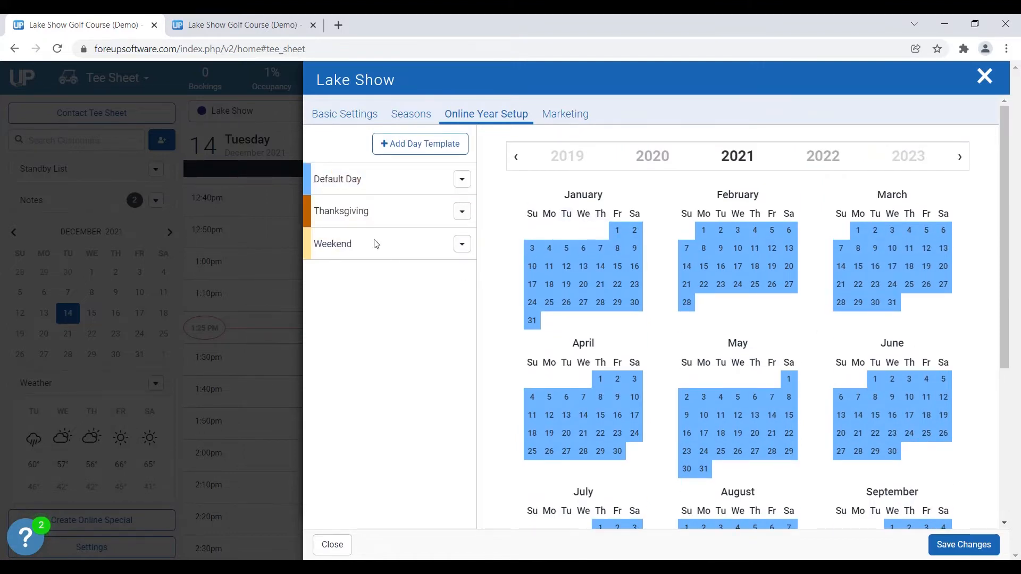
{"action": "left_click", "coordinate": [461, 181]}
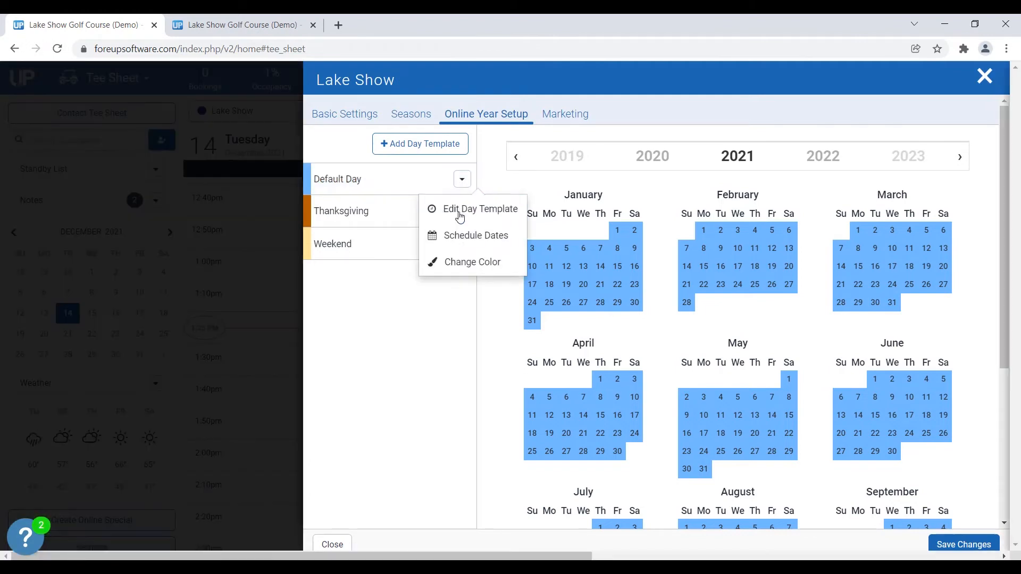
{"action": "left_click", "coordinate": [460, 213]}
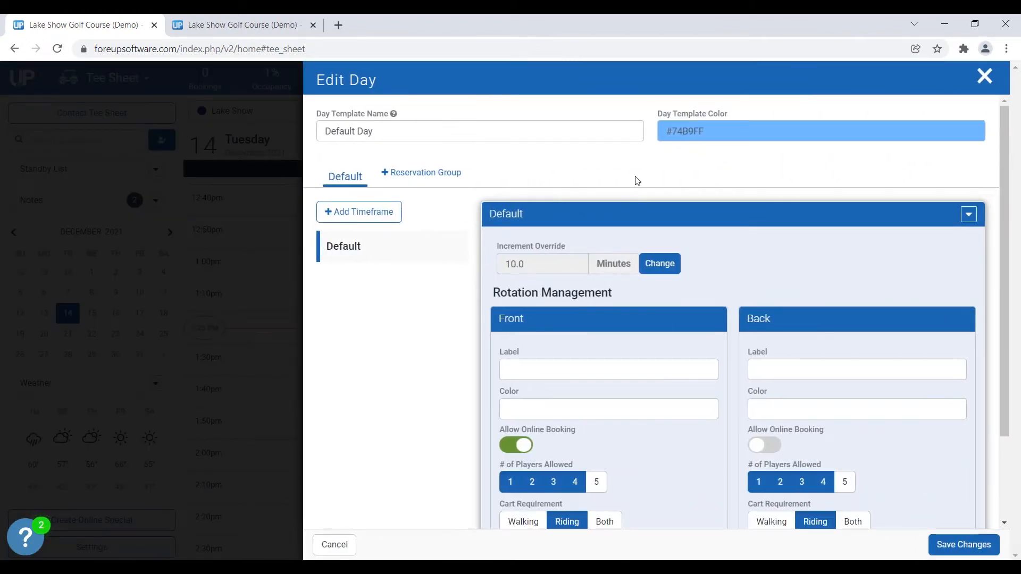
Step: Add a timeframe to the Default Day template and set its end time to 8:00AM
{"action": "scroll", "coordinate": [637, 180], "scroll_direction": "down", "scroll_amount": 2}
{"action": "scroll", "coordinate": [637, 243], "scroll_direction": "up", "scroll_amount": 2}
{"action": "scroll", "coordinate": [650, 257], "scroll_direction": "down", "scroll_amount": 1}
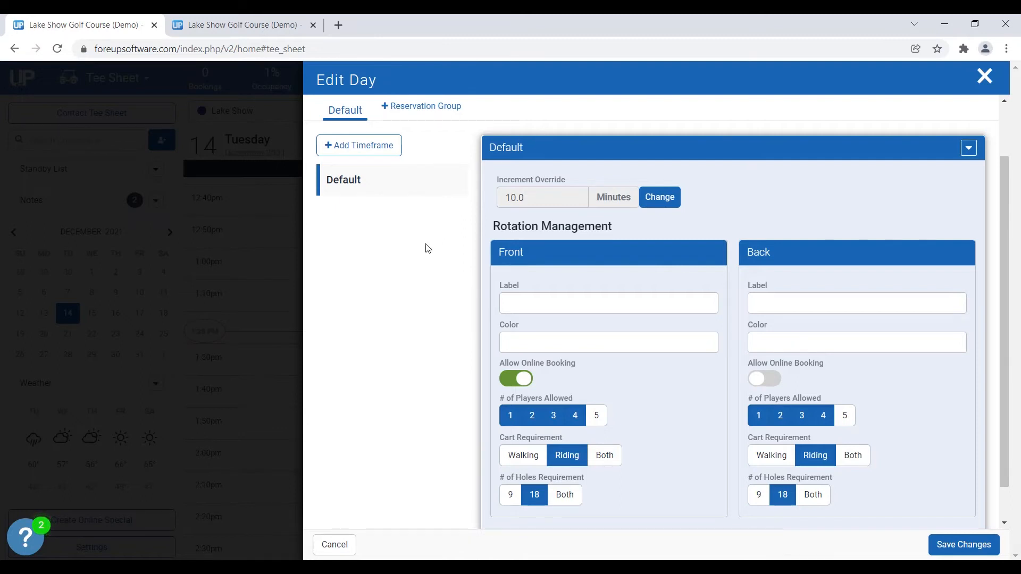
{"action": "left_click", "coordinate": [378, 155]}
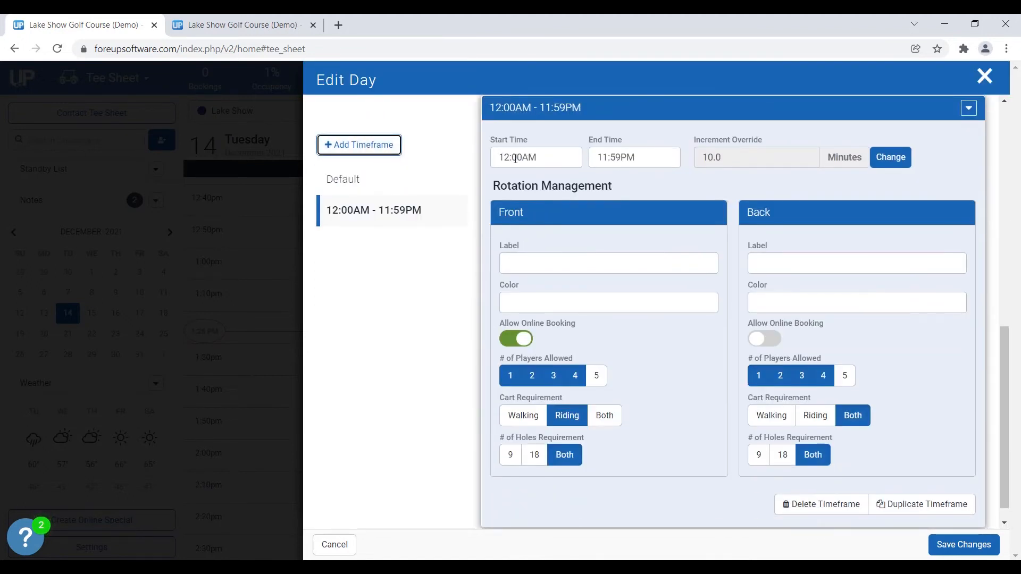
{"action": "left_click", "coordinate": [619, 158]}
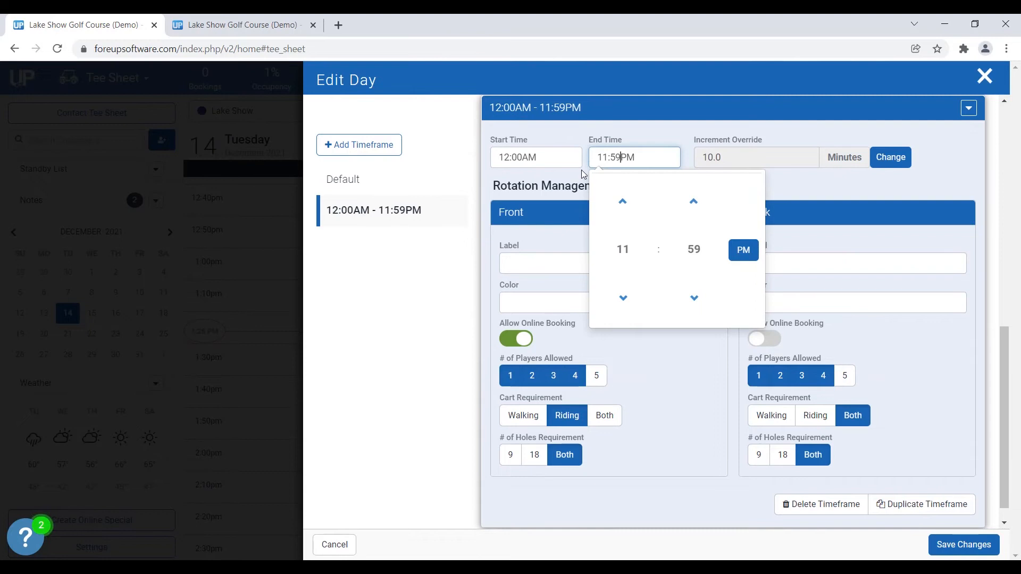
{"action": "left_click", "coordinate": [622, 250]}
{"action": "left_click", "coordinate": [613, 280]}
{"action": "left_click", "coordinate": [691, 246]}
{"action": "left_click", "coordinate": [614, 195]}
{"action": "left_click", "coordinate": [743, 250]}
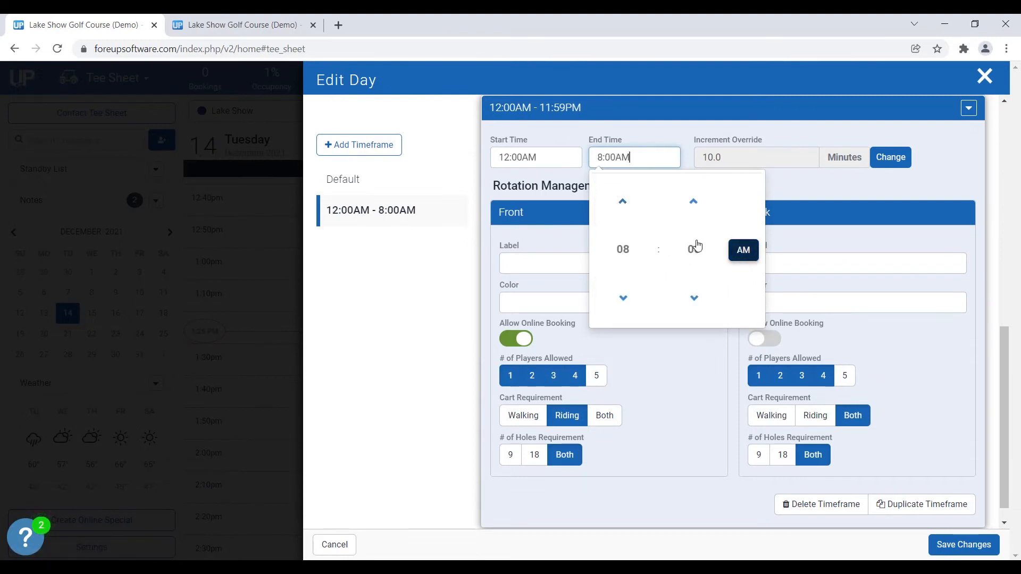
{"action": "left_click", "coordinate": [782, 208]}
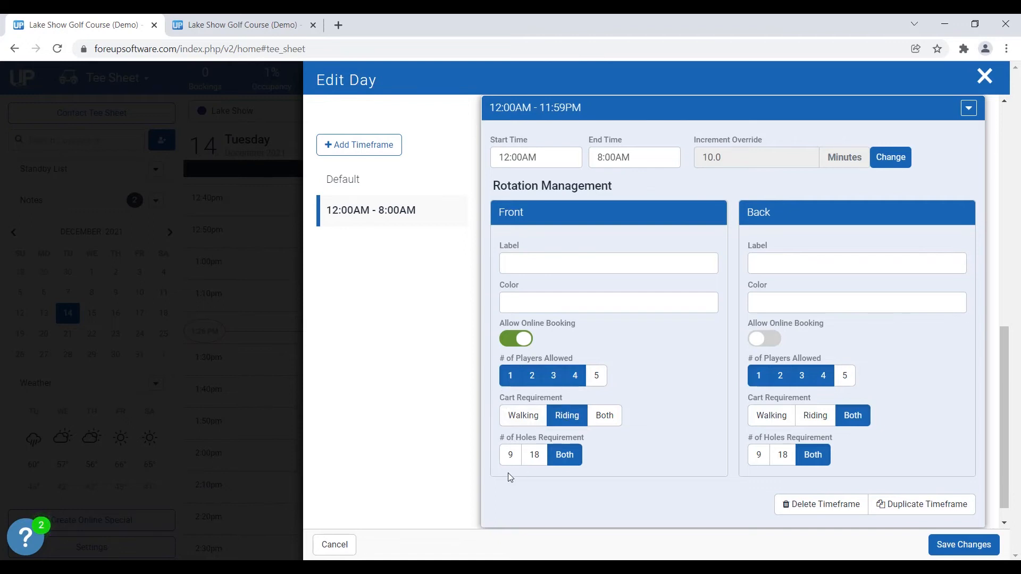
Step: In the new timeframe, require 18 holes on the Front, and allow online booking with 9 holes and Riding on the Back
{"action": "left_click", "coordinate": [546, 463]}
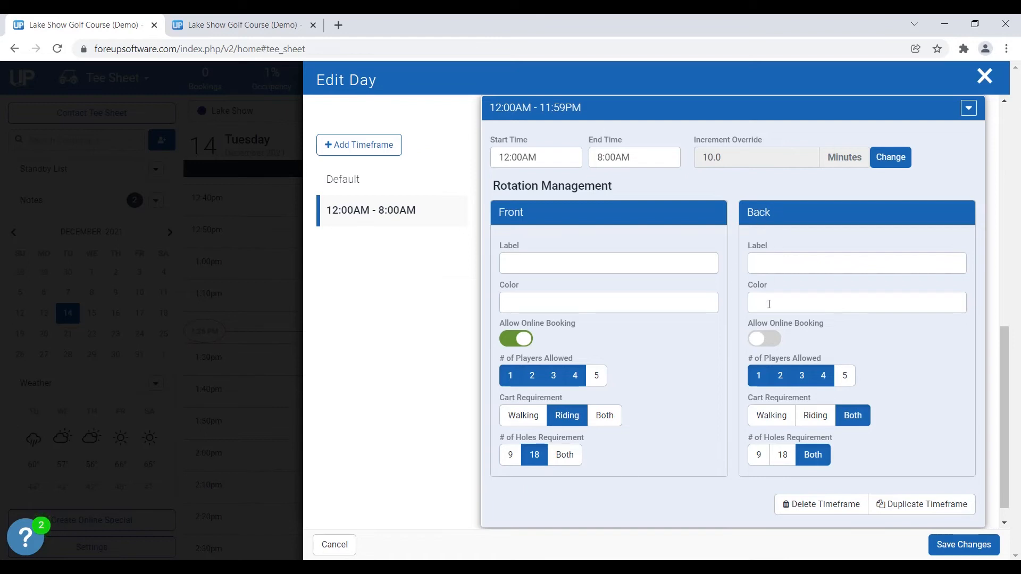
{"action": "left_click", "coordinate": [758, 343]}
{"action": "left_click", "coordinate": [756, 461]}
{"action": "left_click", "coordinate": [816, 419]}
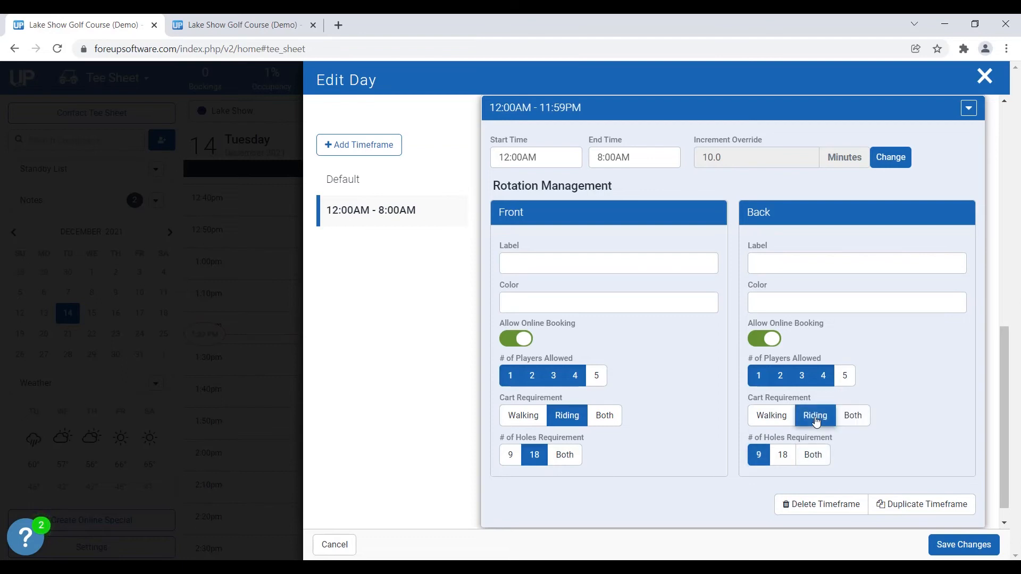
{"action": "scroll", "coordinate": [501, 243], "scroll_direction": "up", "scroll_amount": 10}
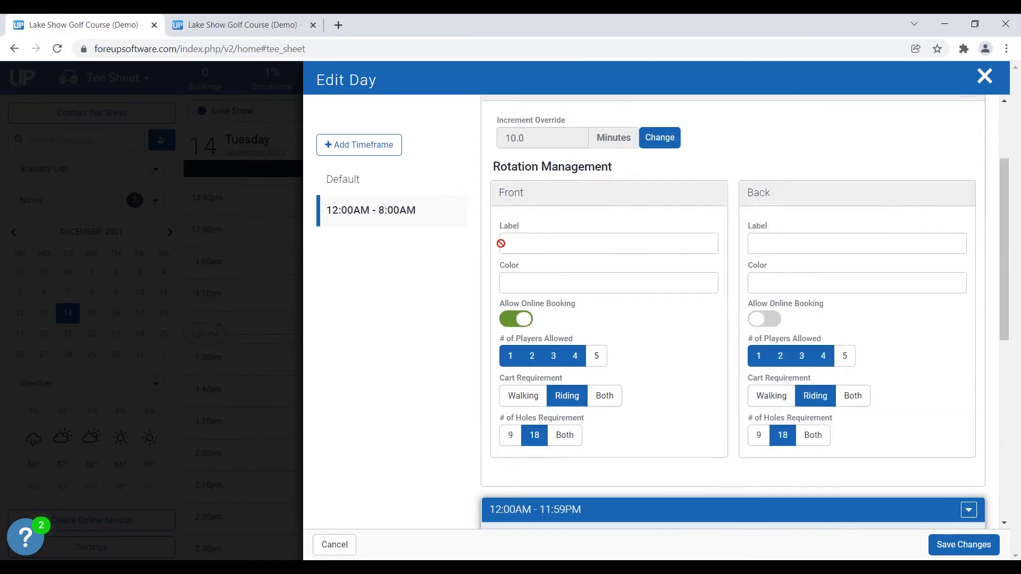
{"action": "scroll", "coordinate": [791, 366], "scroll_direction": "down", "scroll_amount": 1}
{"action": "scroll", "coordinate": [793, 371], "scroll_direction": "down", "scroll_amount": 2}
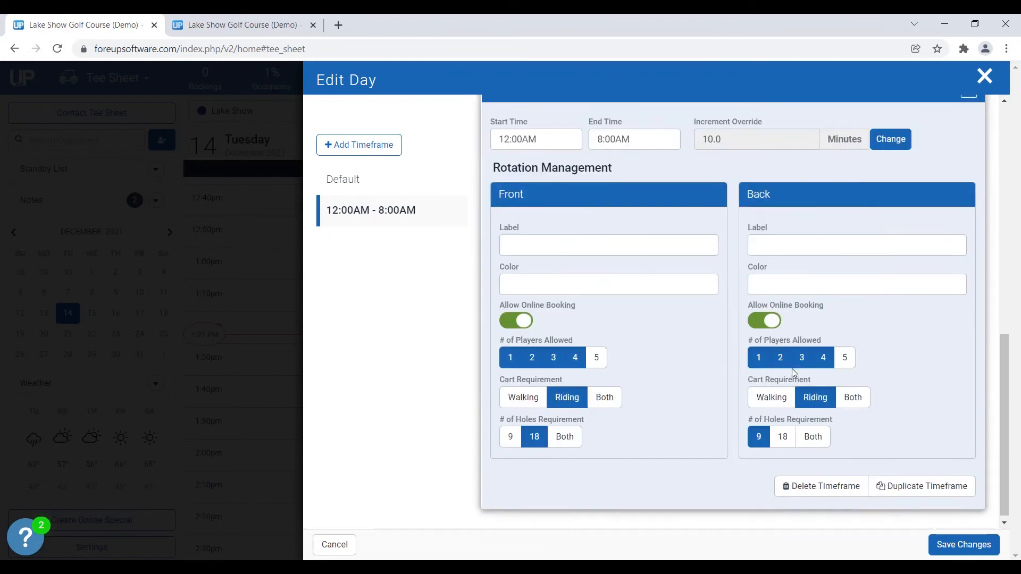
Step: Save the day template and the Lake Show tee sheet settings, and reload the tee sheet page
{"action": "left_click", "coordinate": [952, 547]}
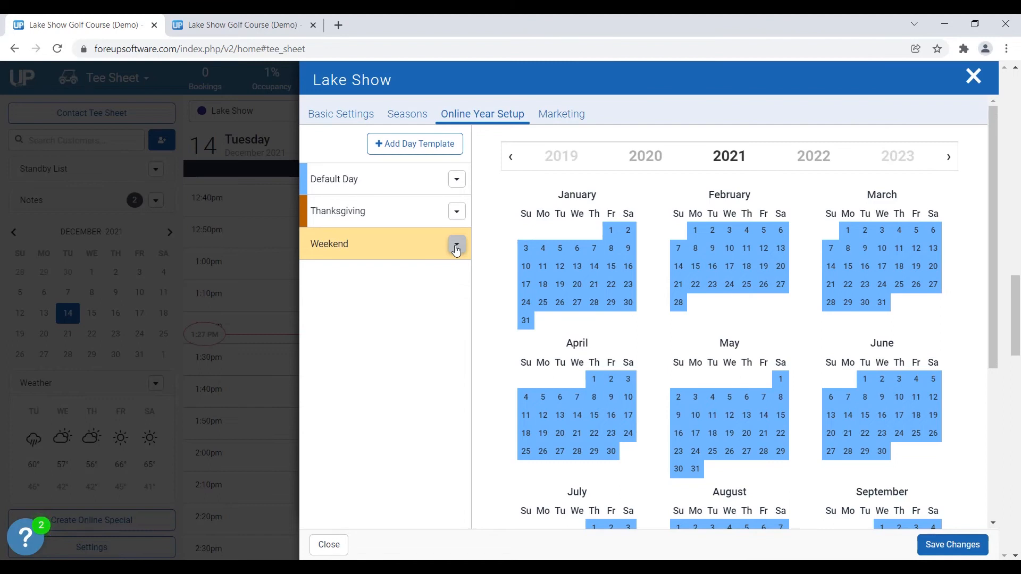
{"action": "left_click", "coordinate": [949, 548]}
{"action": "left_click", "coordinate": [949, 503]}
{"action": "left_click", "coordinate": [242, 123]}
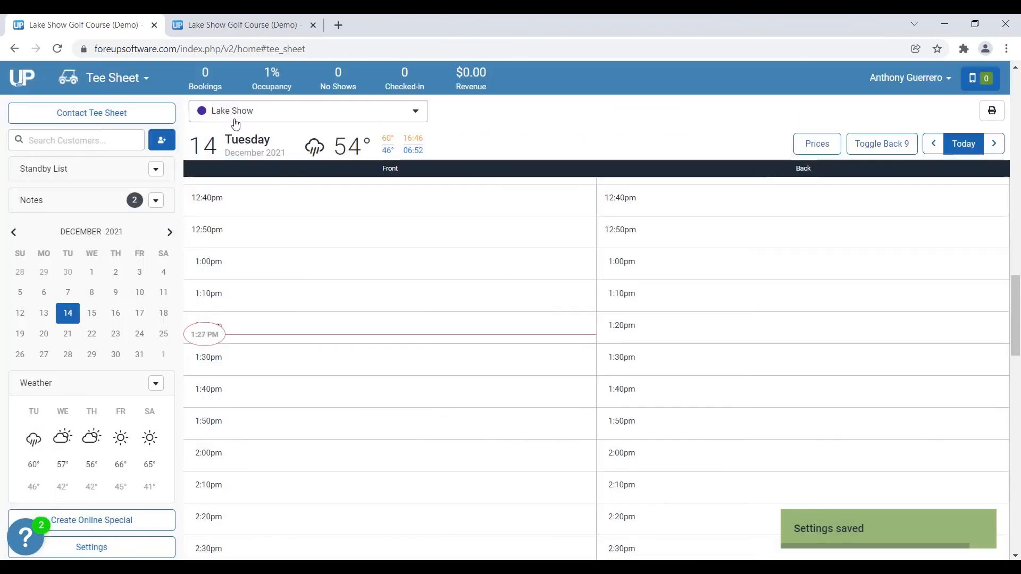
{"action": "left_click", "coordinate": [57, 48]}
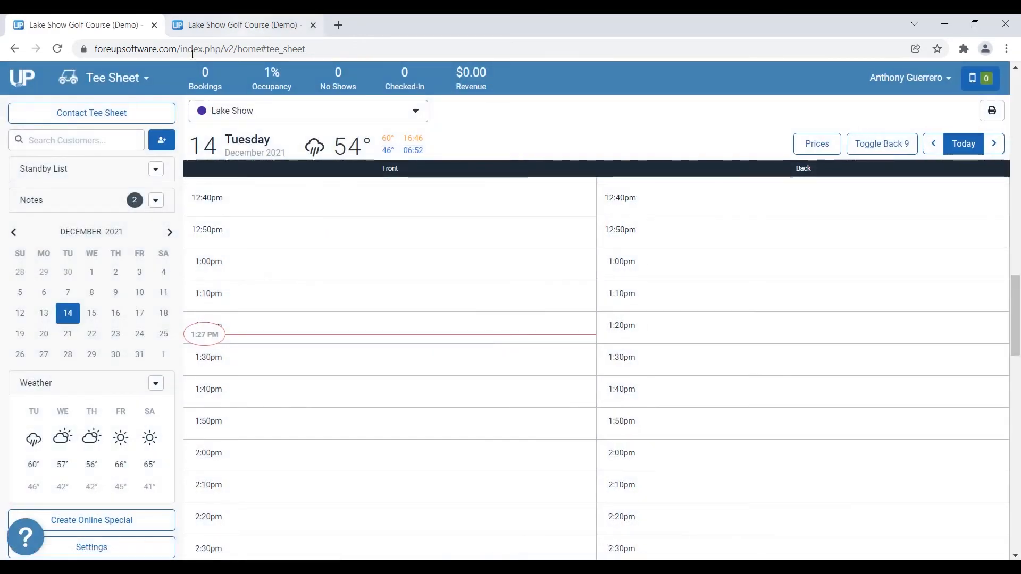
Step: Switch to the online booking page and examine the Front and Back tee times offered for 12-16-2021
{"action": "left_click", "coordinate": [238, 21]}
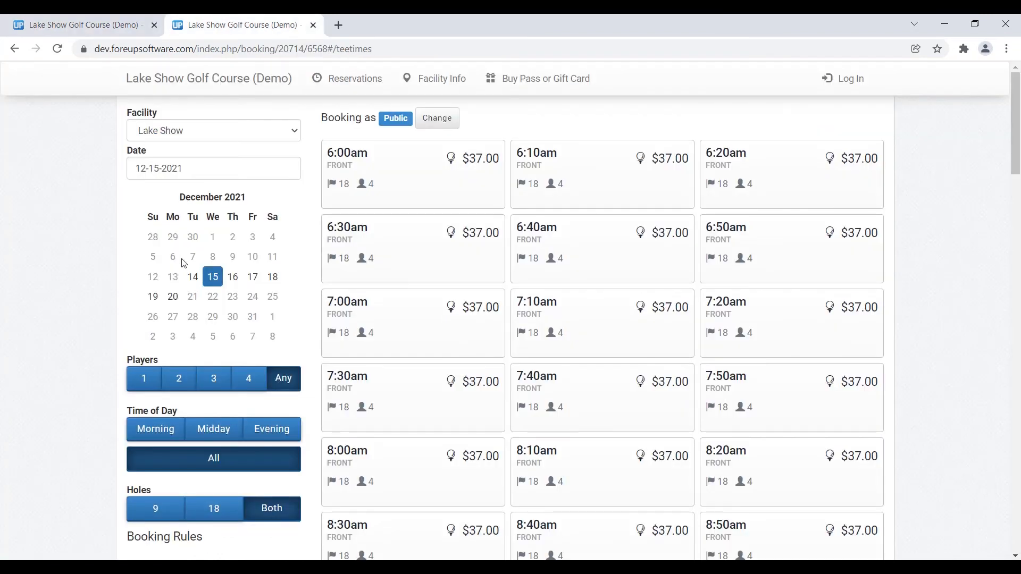
{"action": "left_click", "coordinate": [231, 284]}
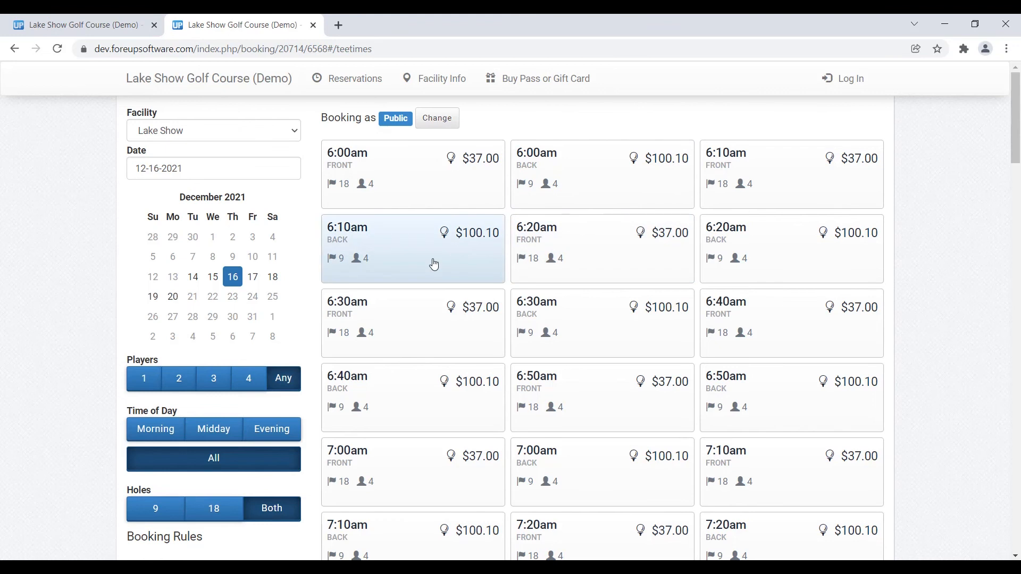
{"action": "scroll", "coordinate": [619, 169], "scroll_direction": "down", "scroll_amount": 10}
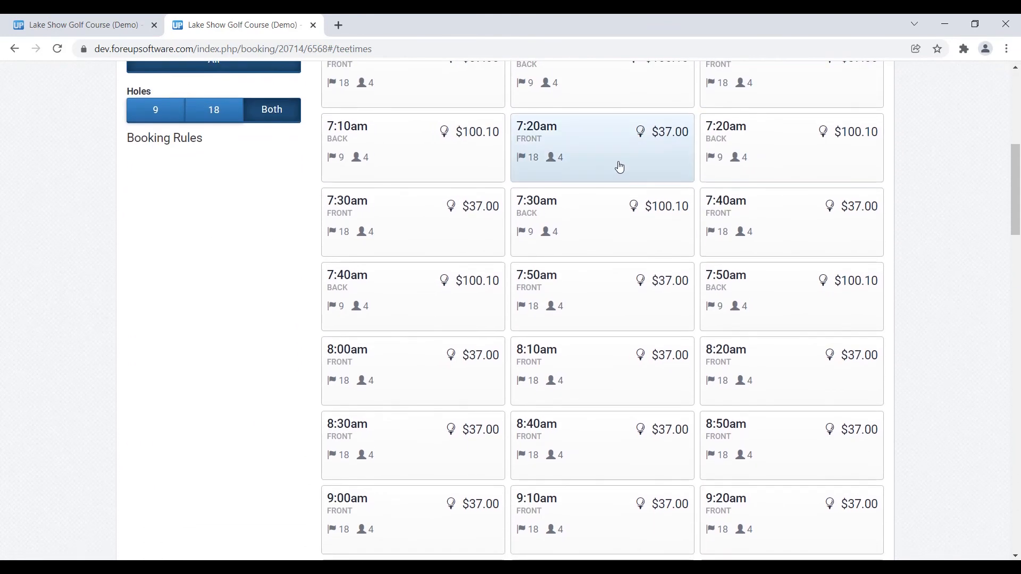
{"action": "scroll", "coordinate": [619, 169], "scroll_direction": "up", "scroll_amount": 2}
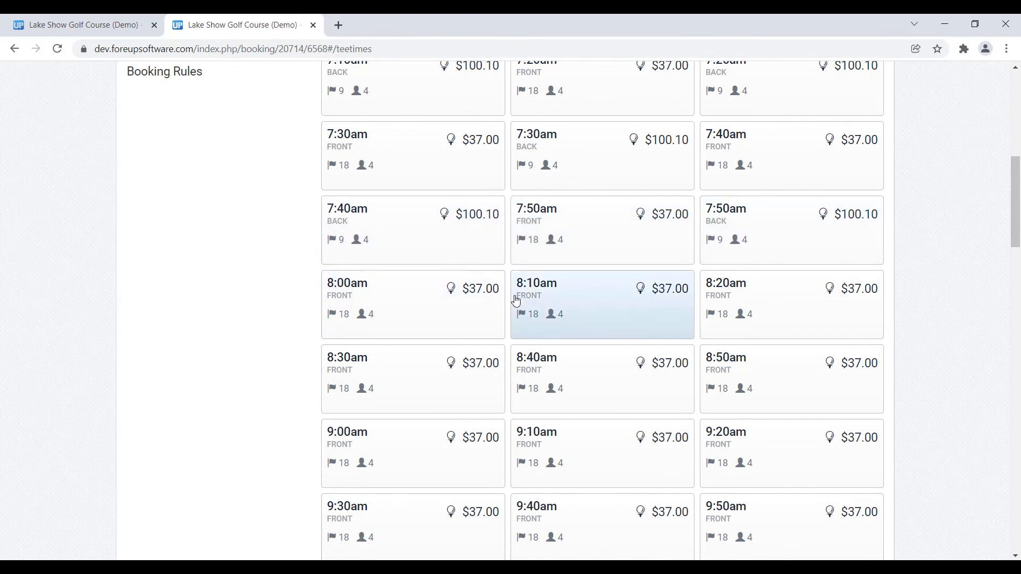
{"action": "scroll", "coordinate": [559, 307], "scroll_direction": "down", "scroll_amount": 2}
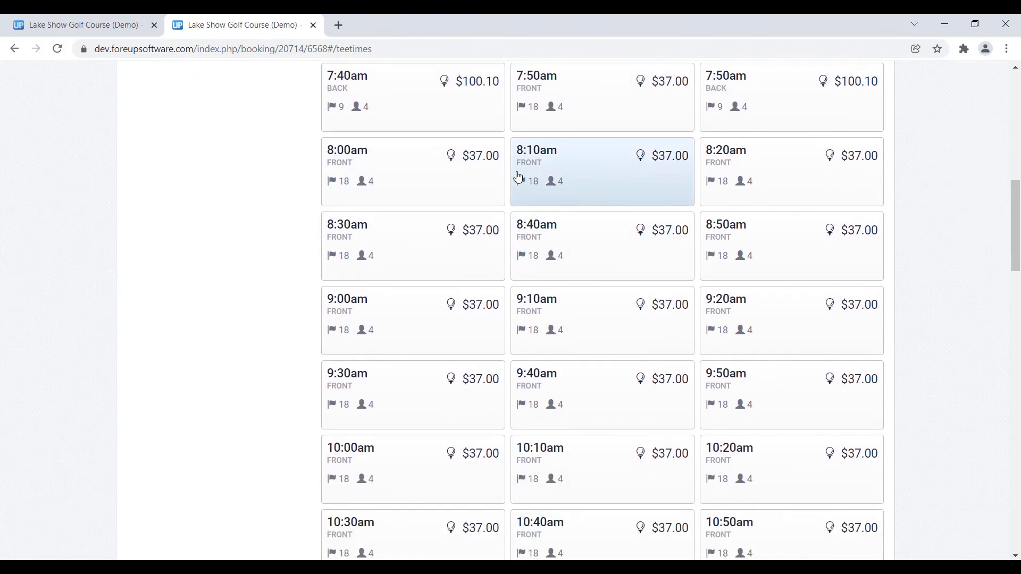